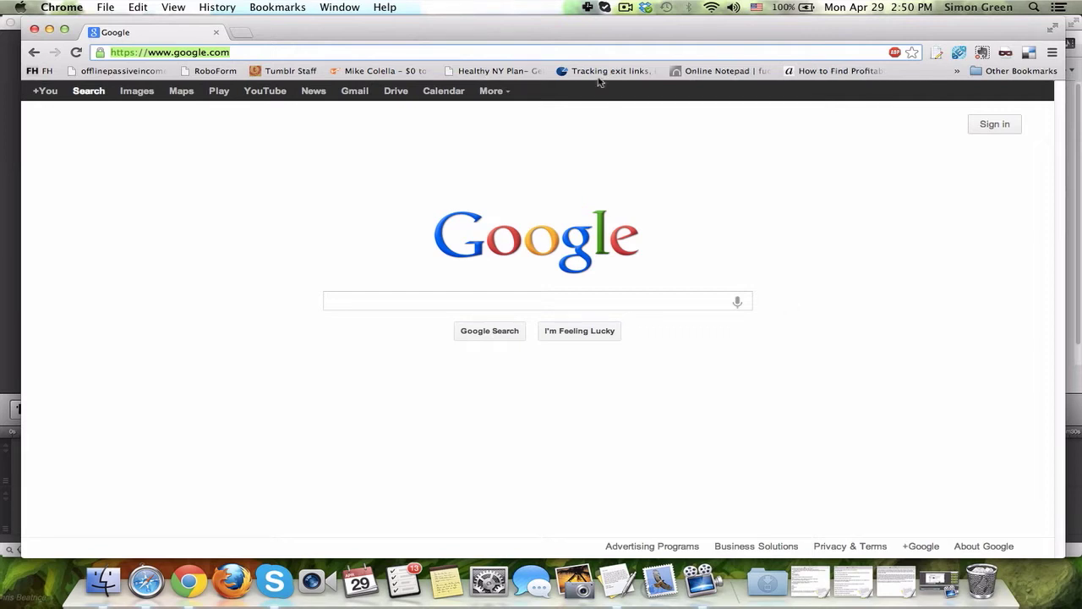
Load duplicatefilesoftware.com from Chrome's address bar
type("dupl")
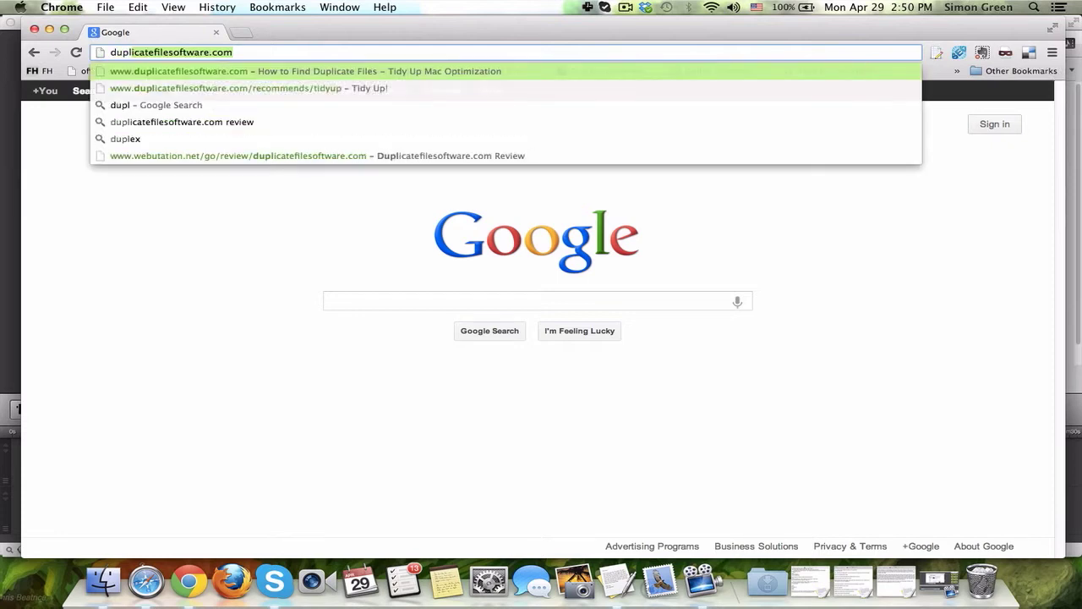
type("icatefilesoftware.com")
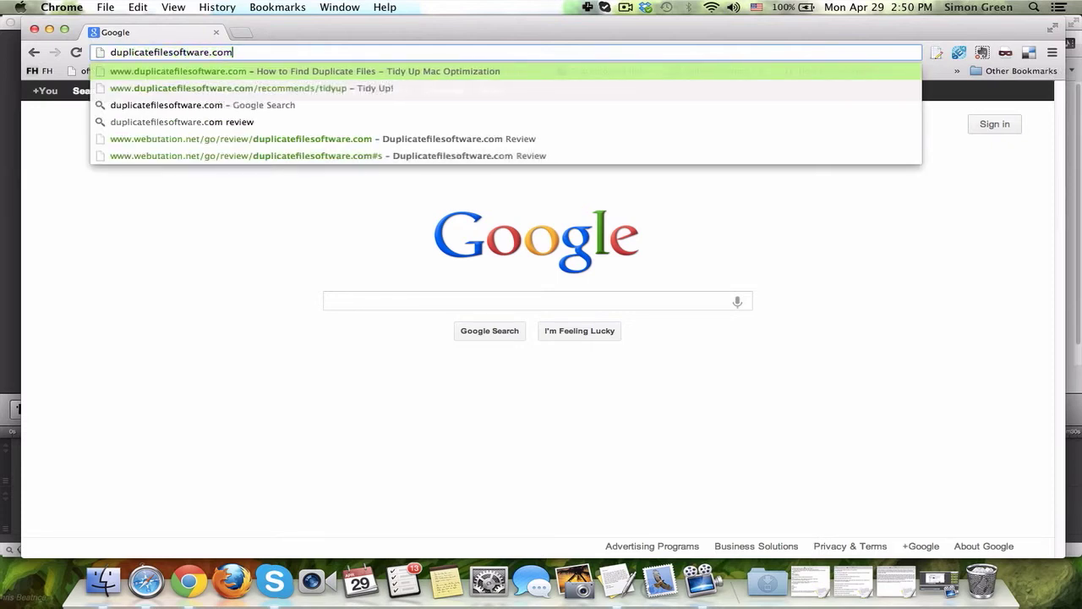
key("Return")
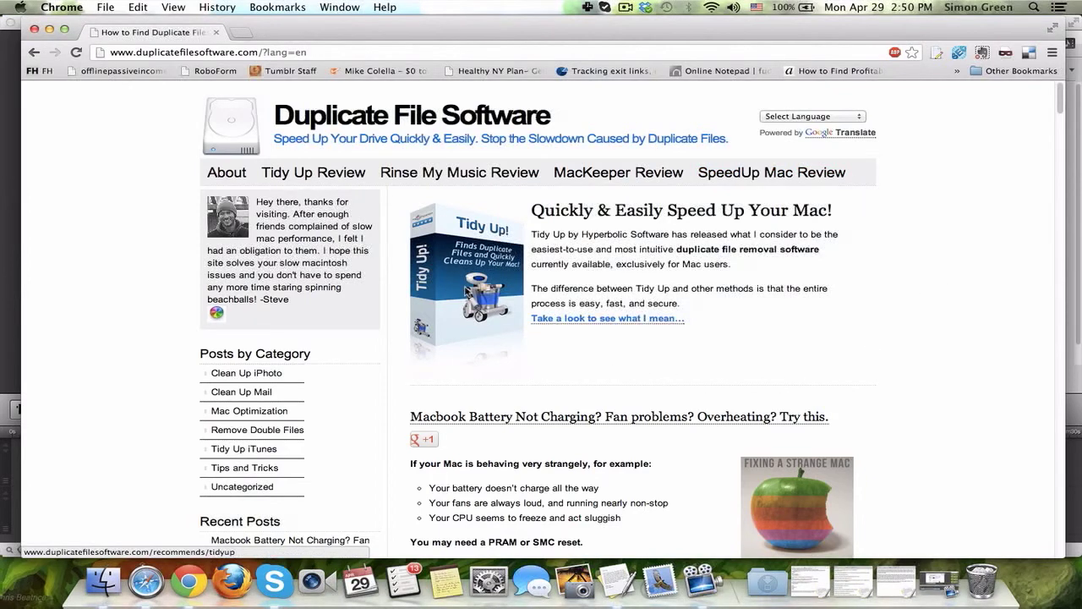
Follow the Tidy Up box promotion on the Duplicate File Software homepage
left_click(469, 290)
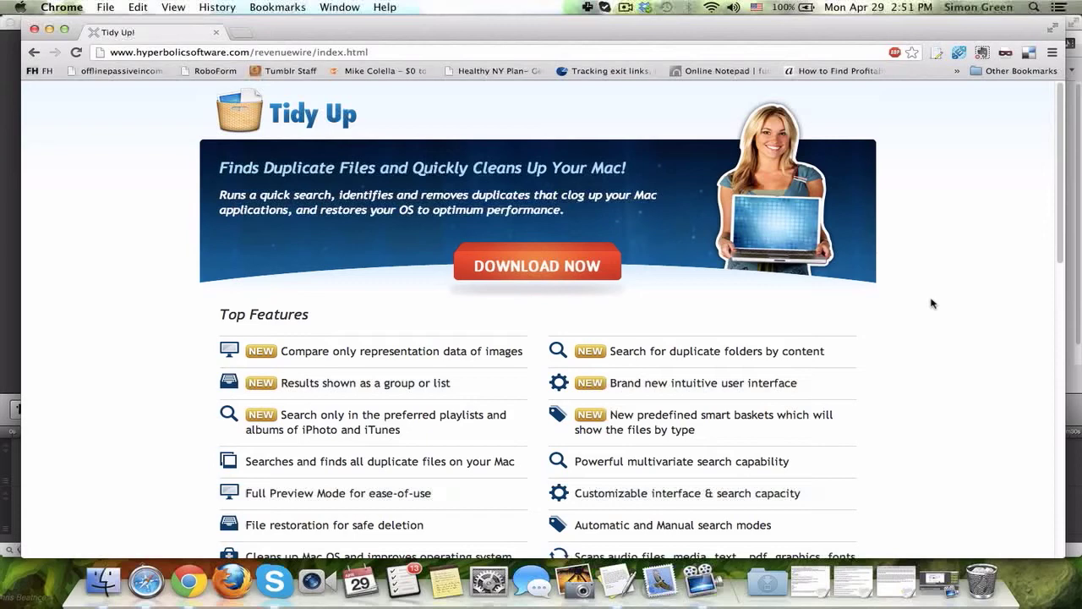
Start the TidyUp_3.zip download with DOWNLOAD NOW, then cancel it from the download shelf
scroll(934, 299, "down", 5)
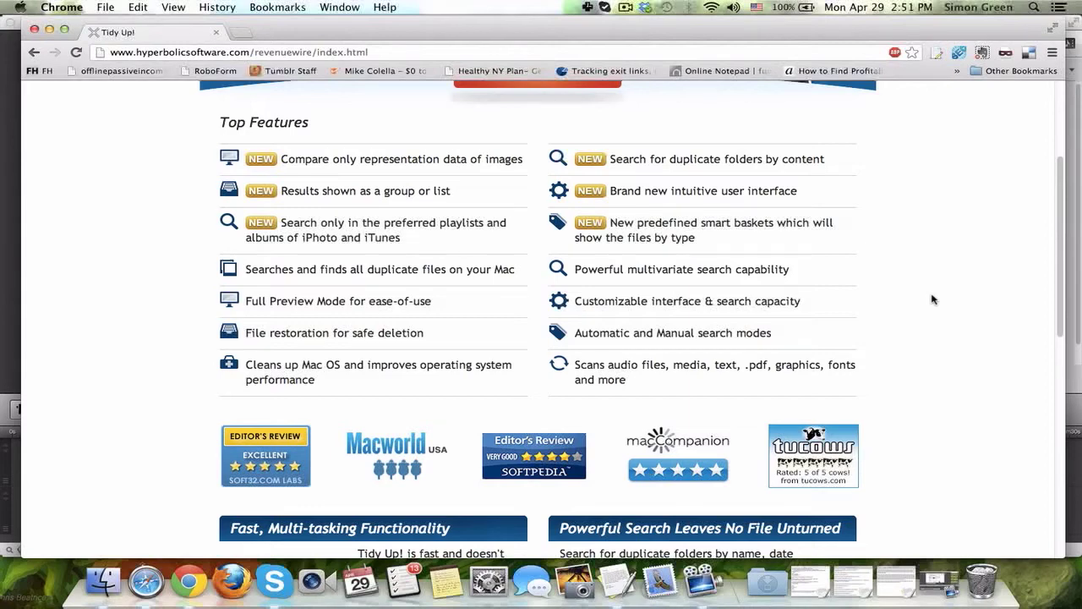
scroll(933, 299, "up", 5)
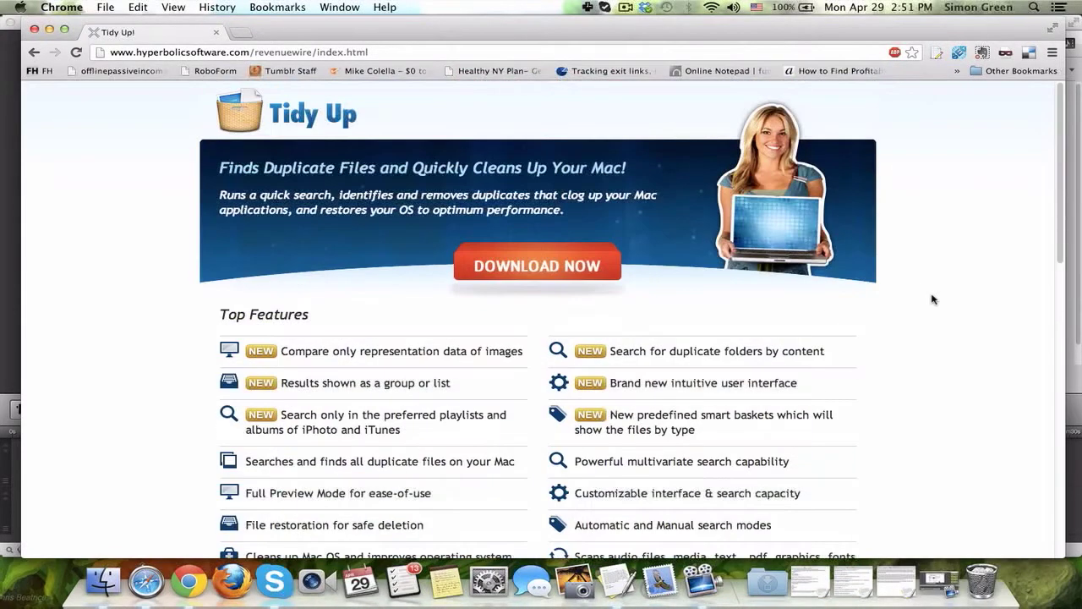
left_click(539, 275)
left_click(179, 546)
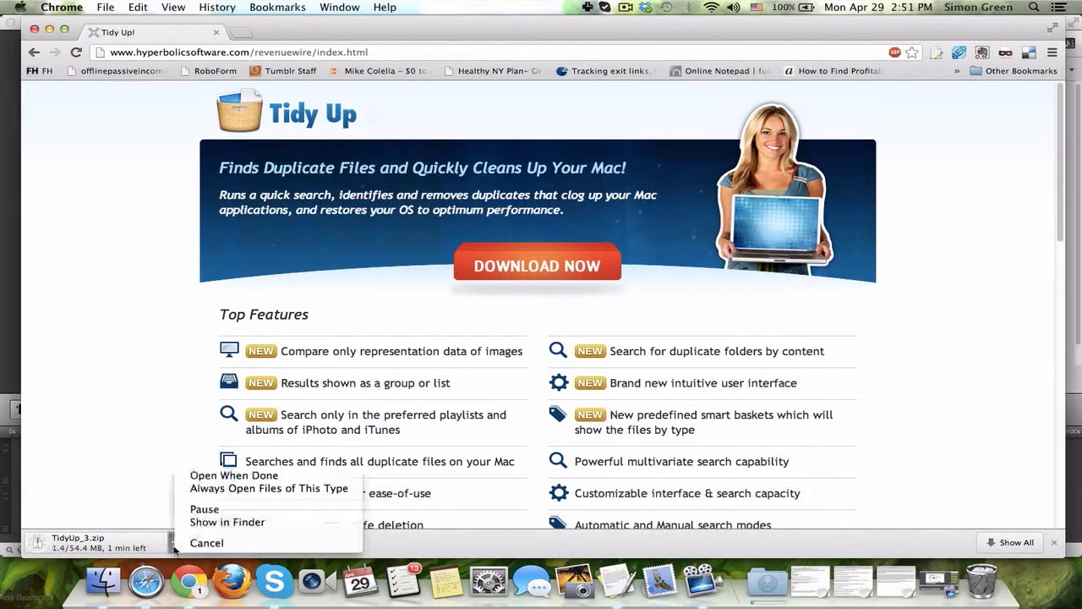
left_click(185, 544)
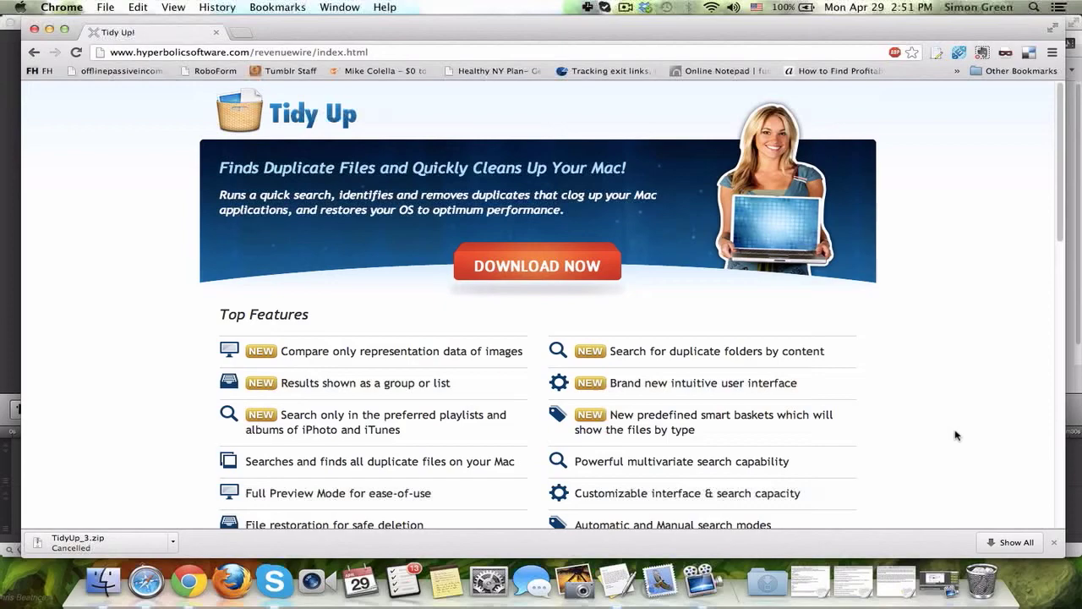
Launch Tidy Up from Launchpad and return its Search window from Advanced to Basic Mode
key("F4")
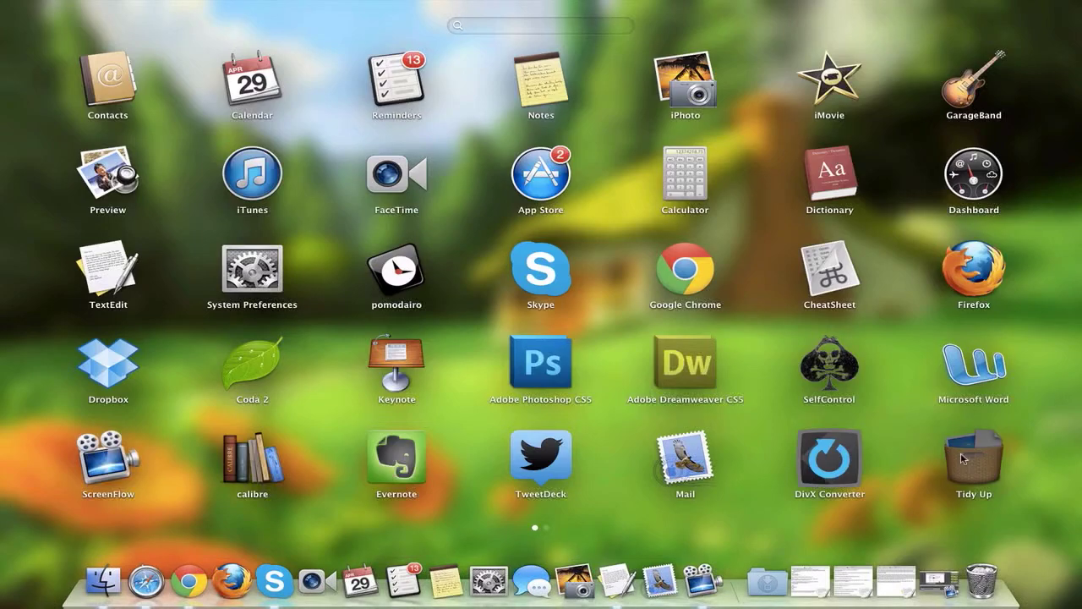
left_click(964, 456)
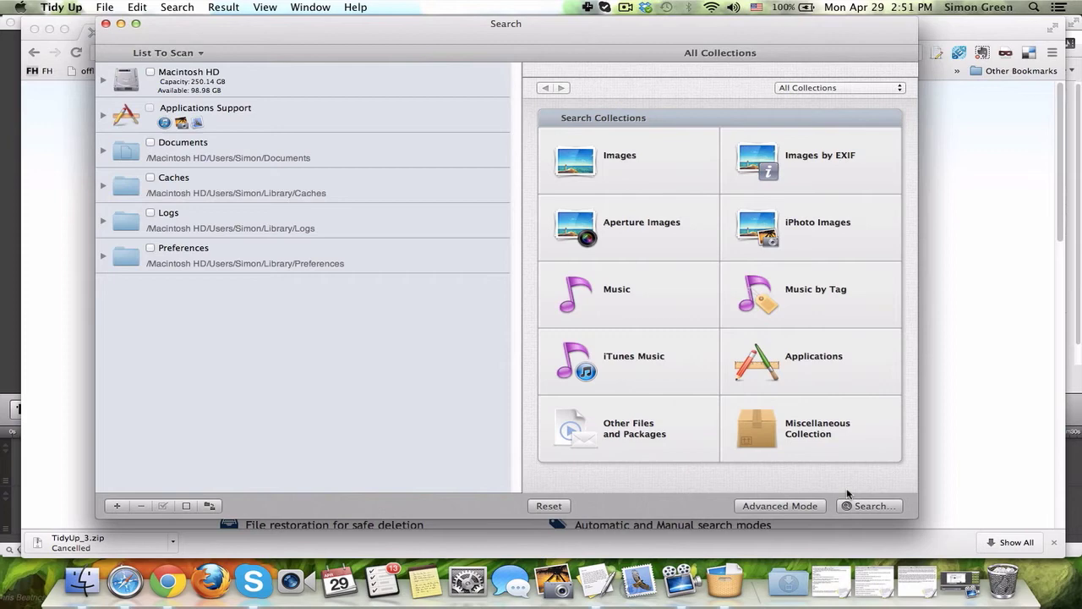
left_click(812, 507)
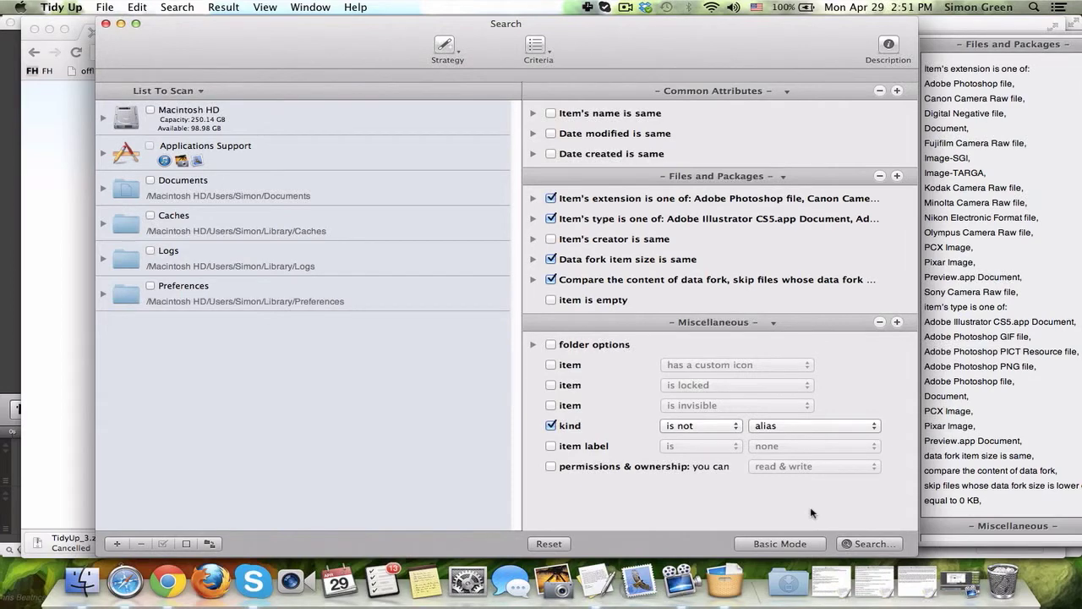
left_click(792, 542)
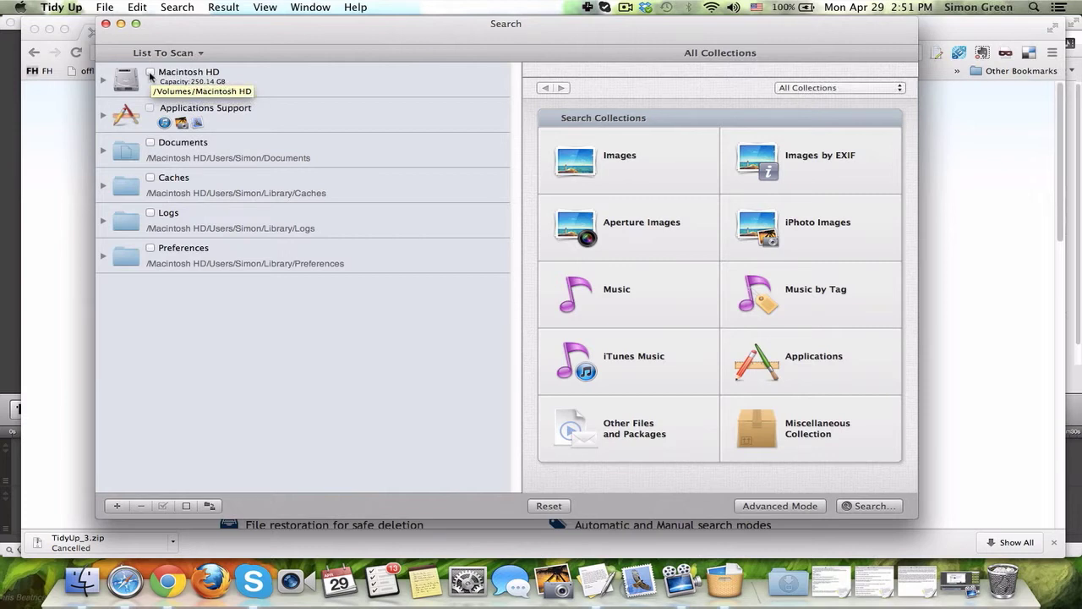
Search Macintosh HD with the Music collection set to Duplicate, All kinds
left_click(151, 73)
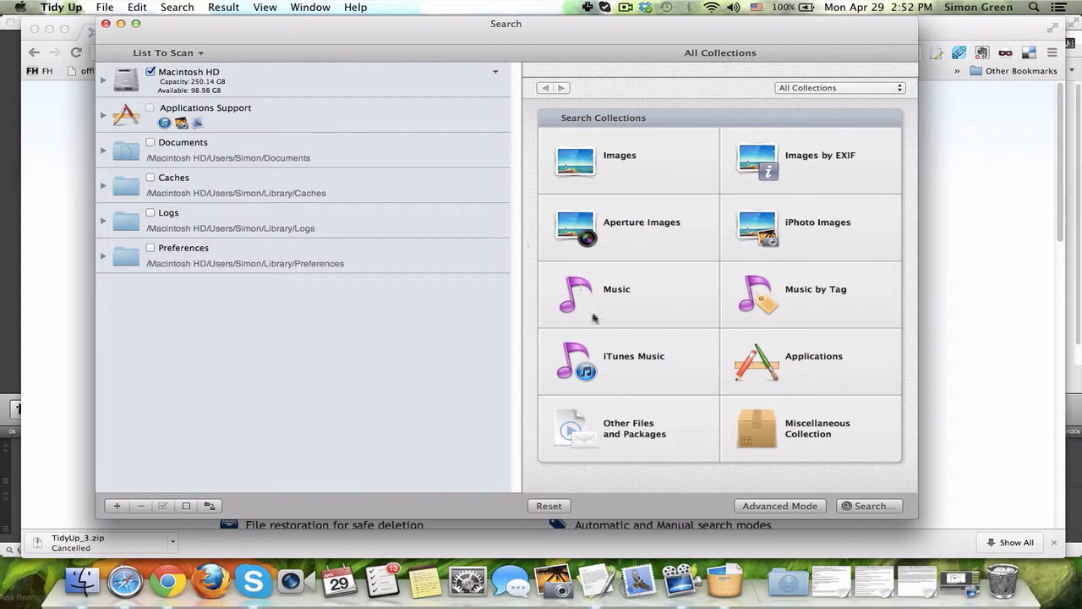
left_click(607, 358)
left_click(607, 355)
left_click(641, 289)
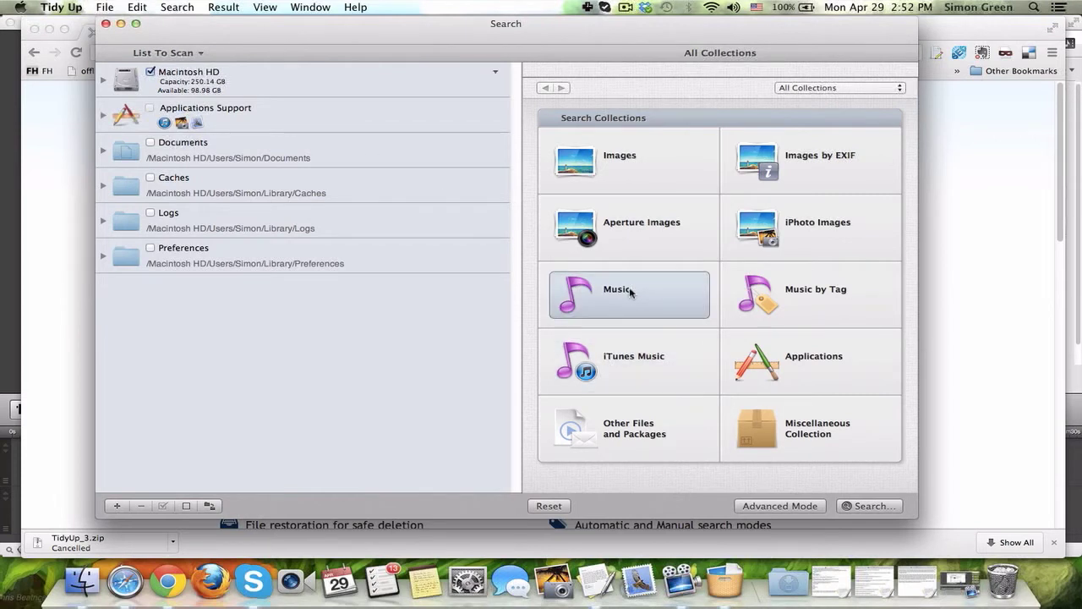
left_click(630, 293)
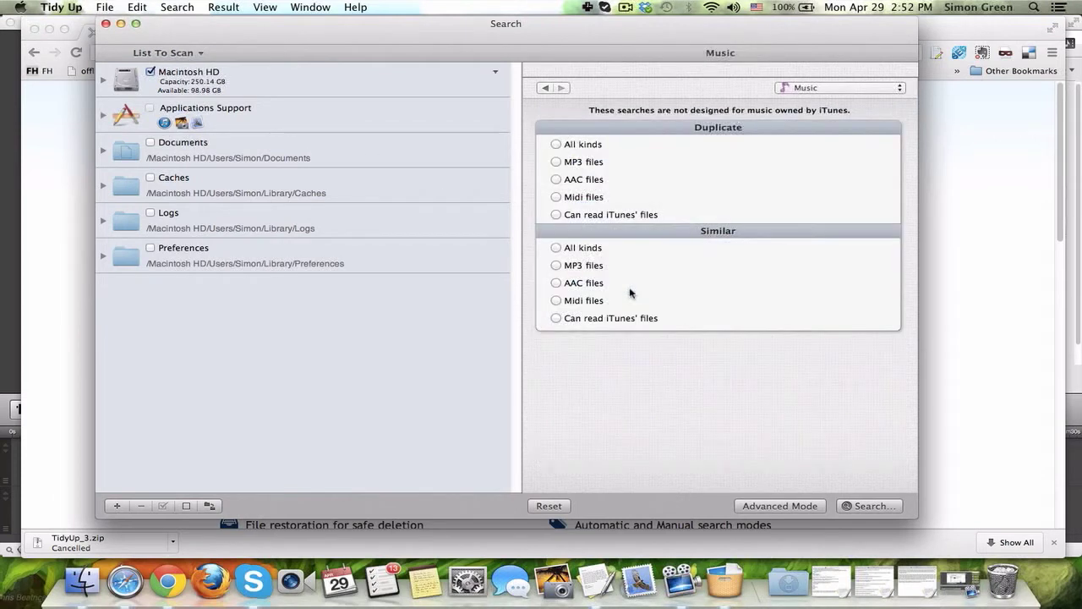
left_click(571, 148)
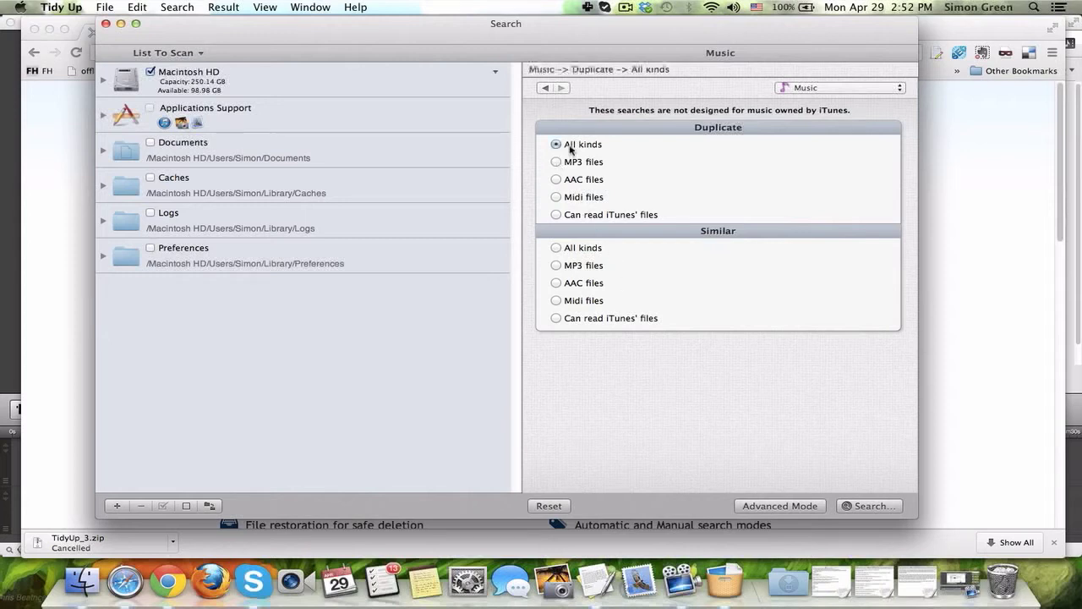
left_click(871, 505)
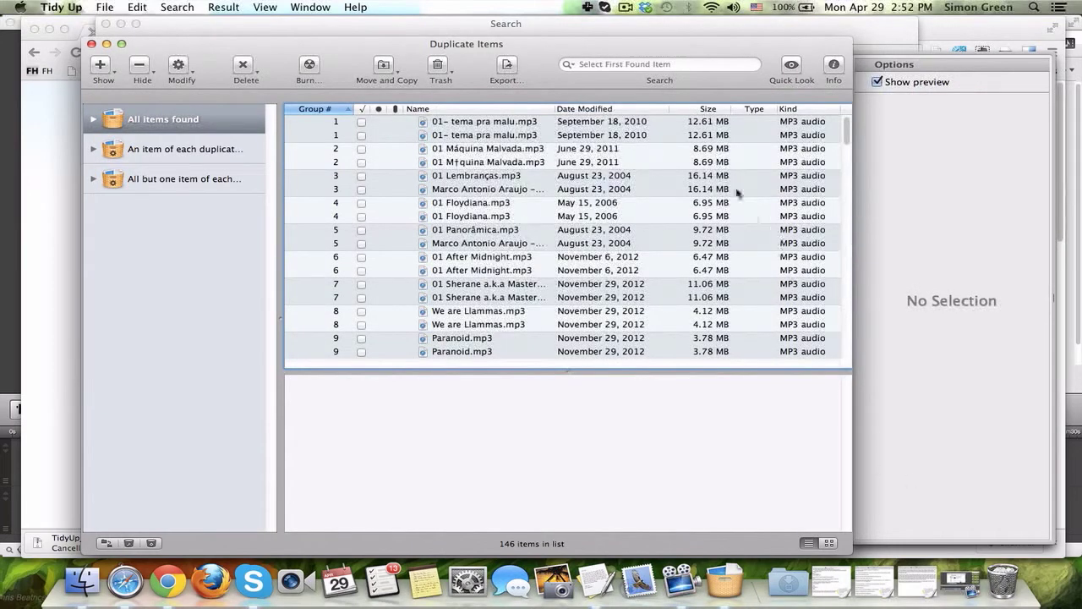
Reposition the Duplicate Items window in list view, with a taller results list and wider sidebar
left_click_drag(521, 54, 485, 43)
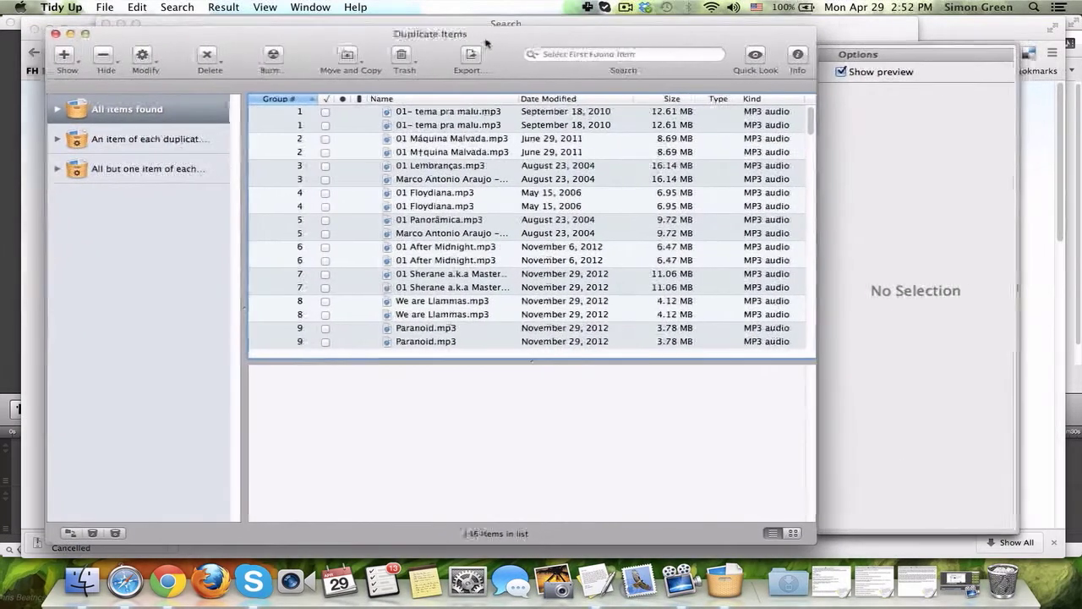
left_click(795, 532)
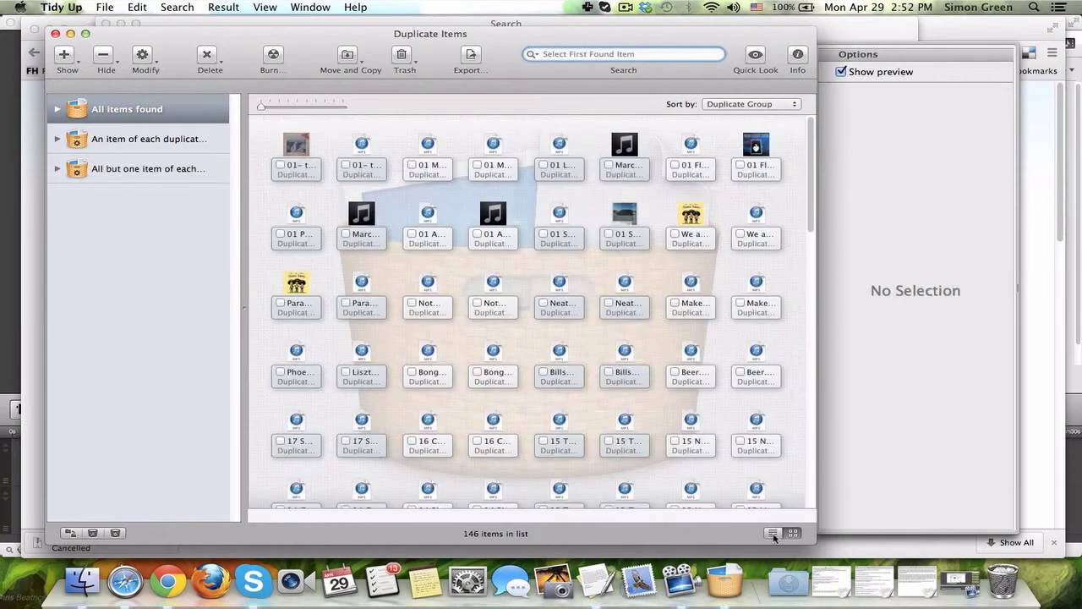
left_click(772, 533)
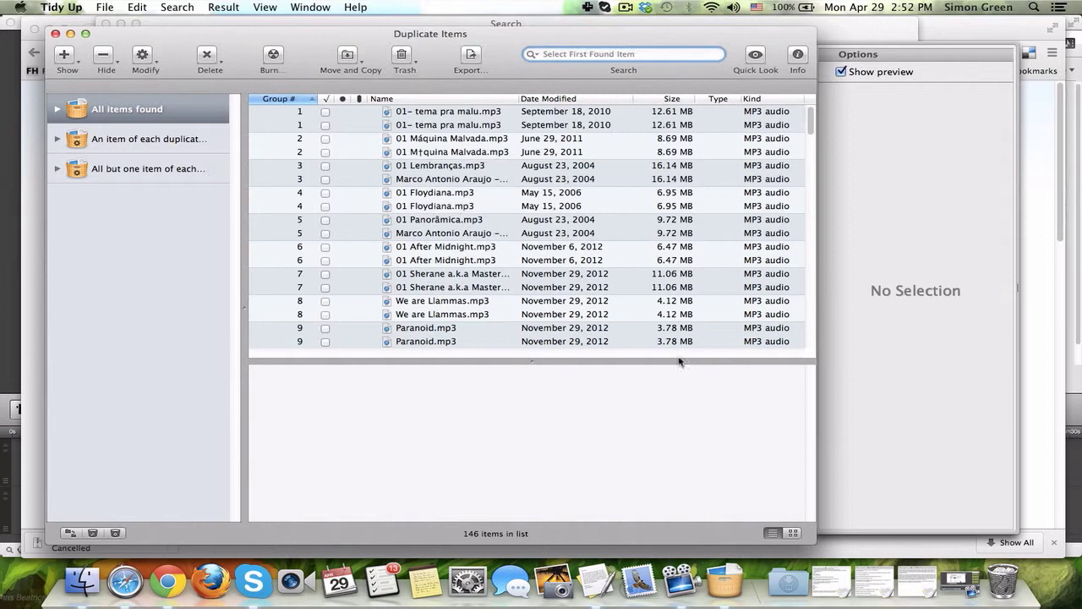
left_click_drag(681, 364, 684, 458)
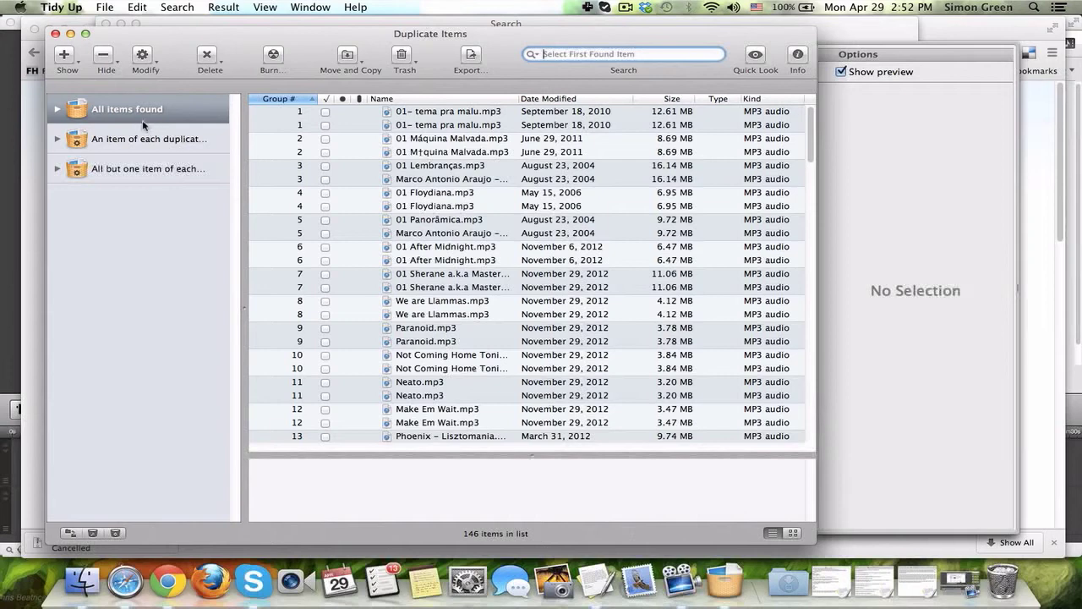
left_click_drag(236, 137, 250, 155)
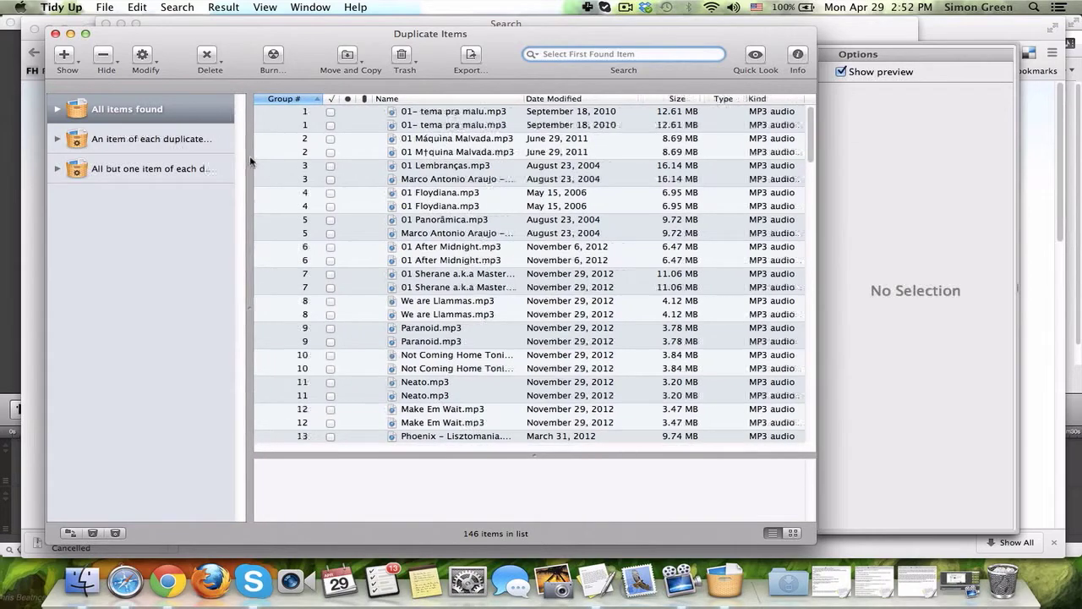
Switch from the all-but-one basket to 'All items found', showing all 146 duplicates
left_click(193, 172)
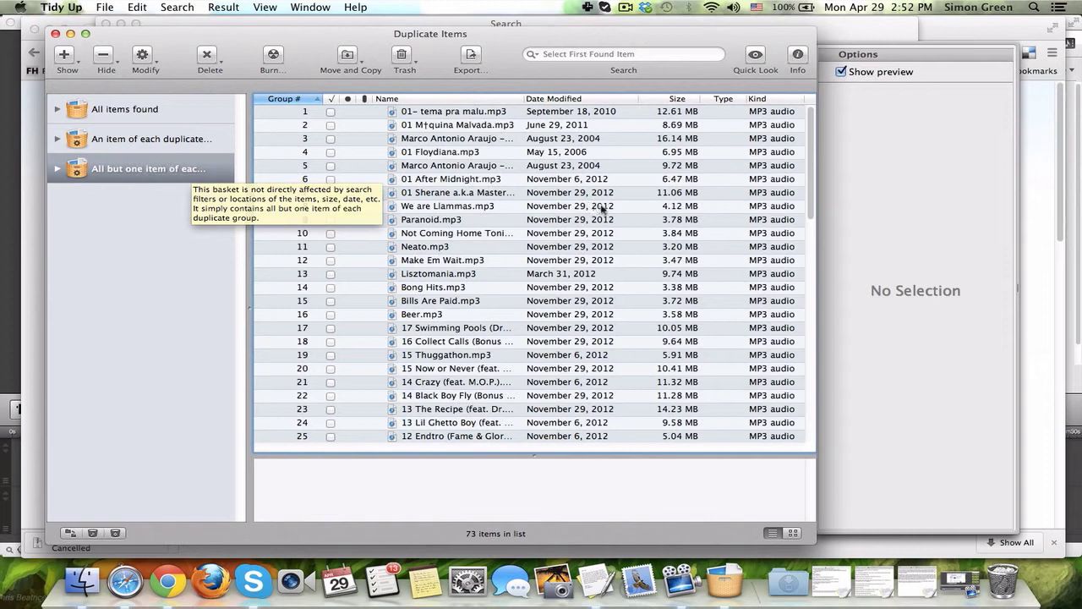
scroll(812, 174, "down", 2)
scroll(811, 173, "up", 2)
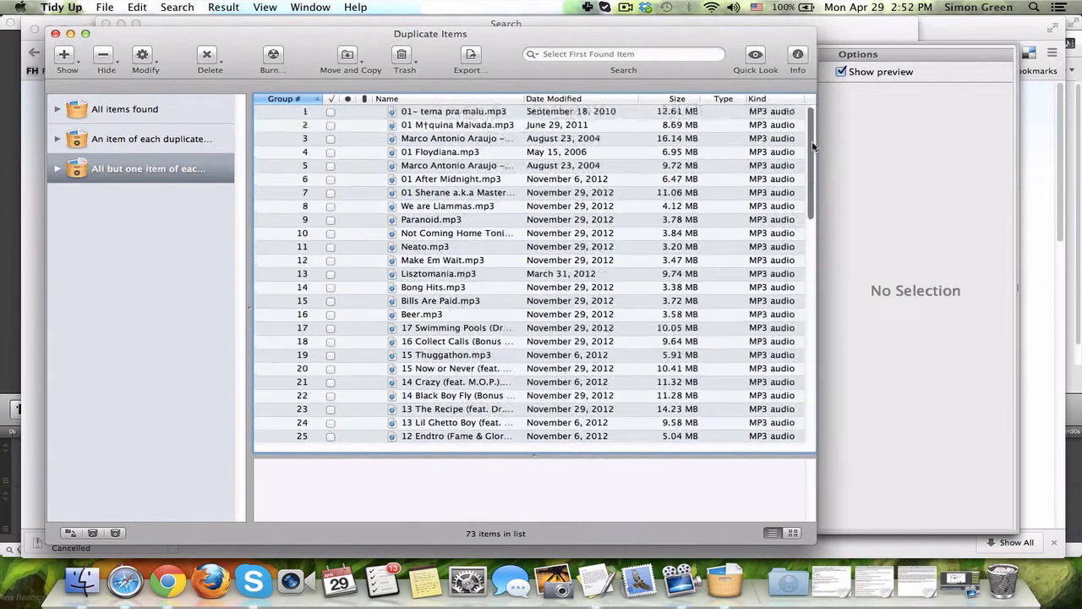
left_click(169, 114)
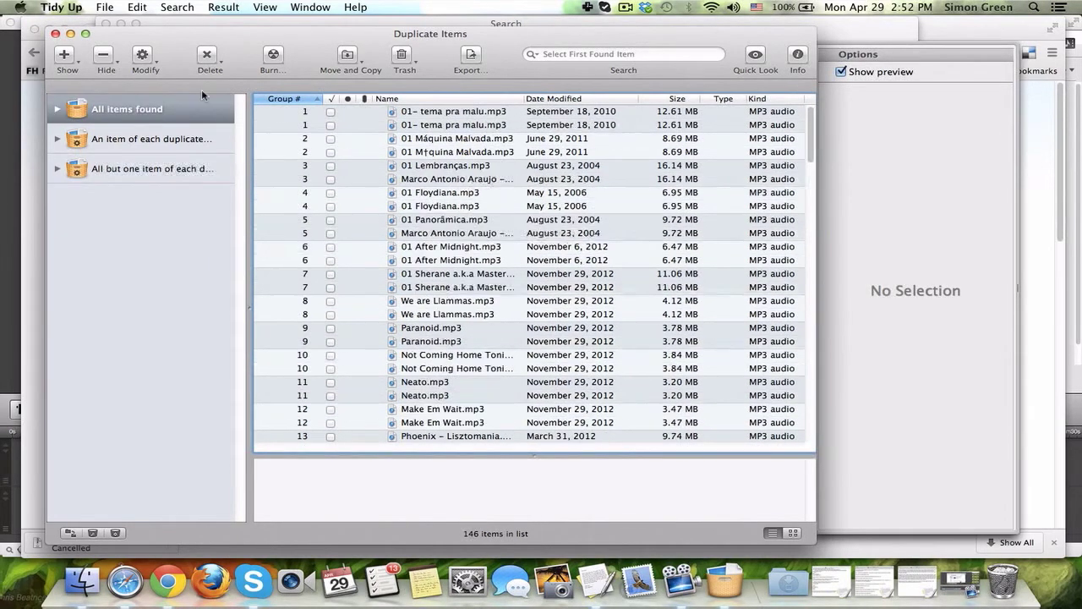
Enlarge the path pane and compare folders of the two 01 Floydiana.mp3 copies
left_click_drag(302, 47, 304, 35)
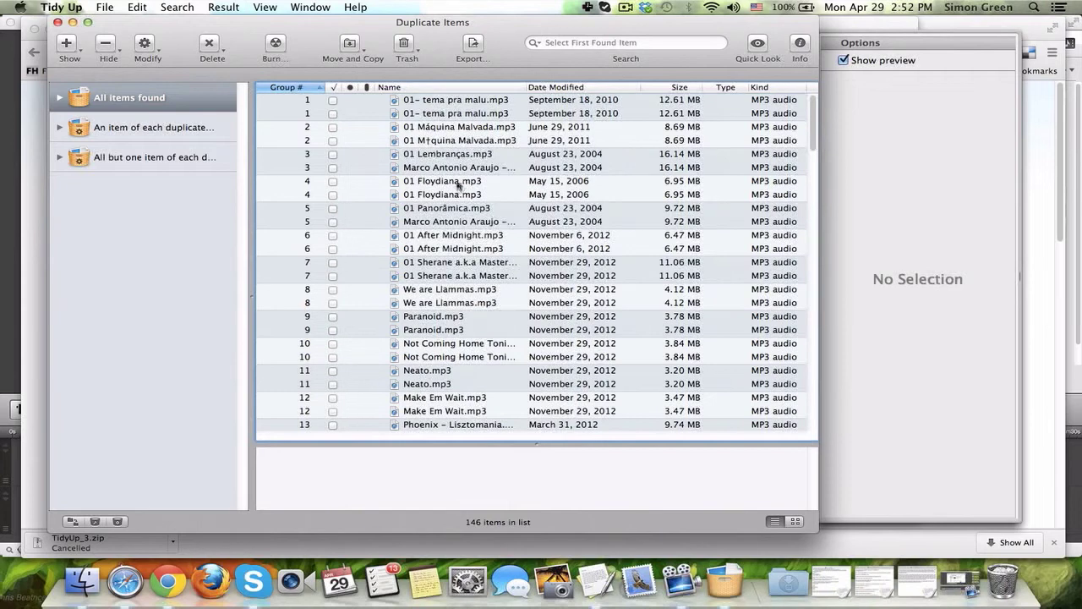
left_click(461, 156)
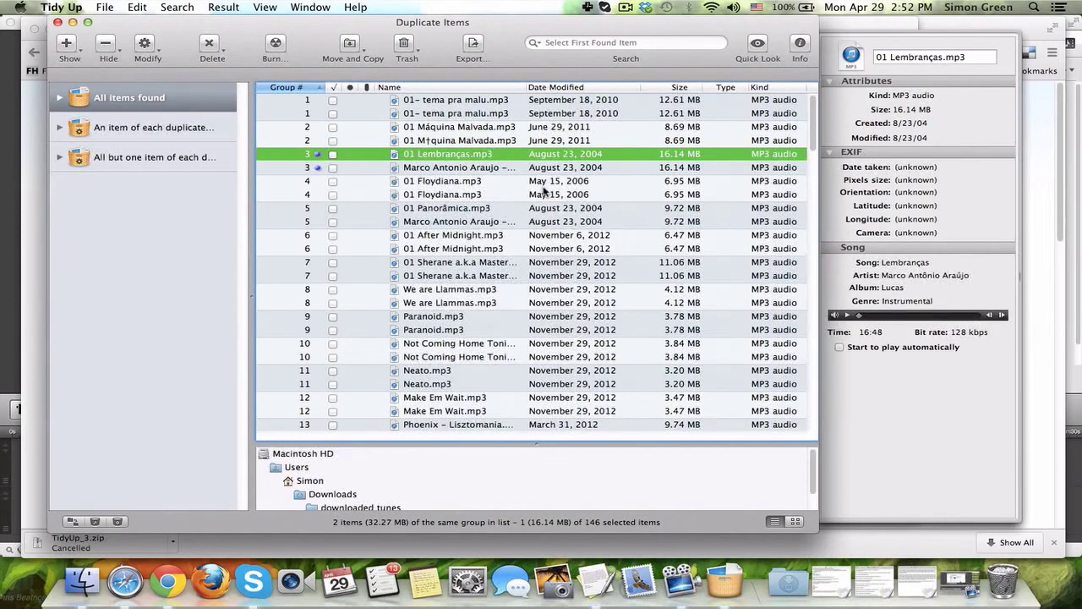
left_click_drag(592, 441, 596, 269)
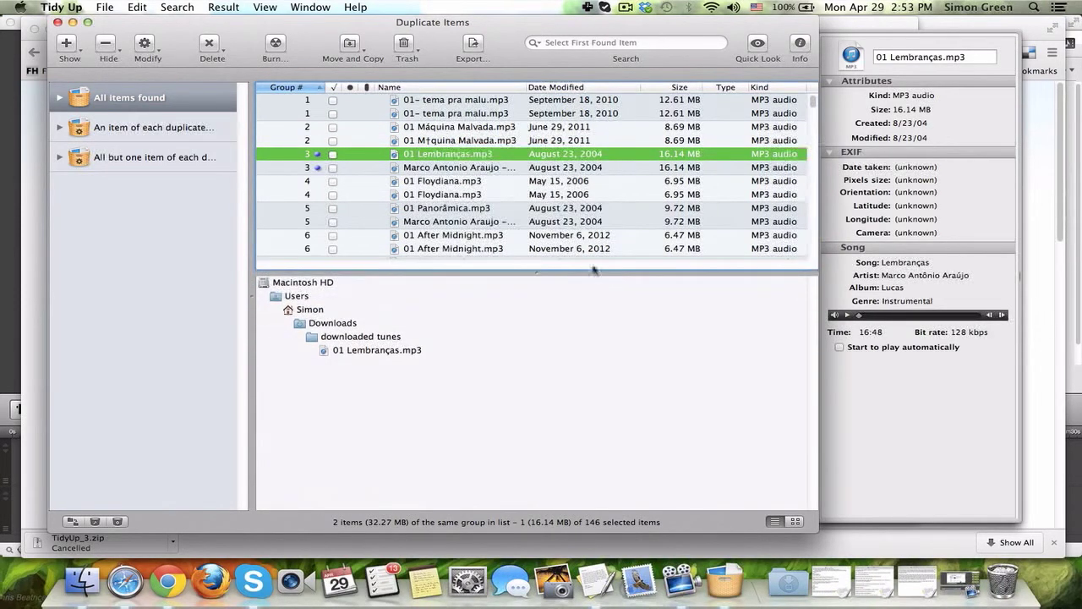
key("Down")
key("Down")
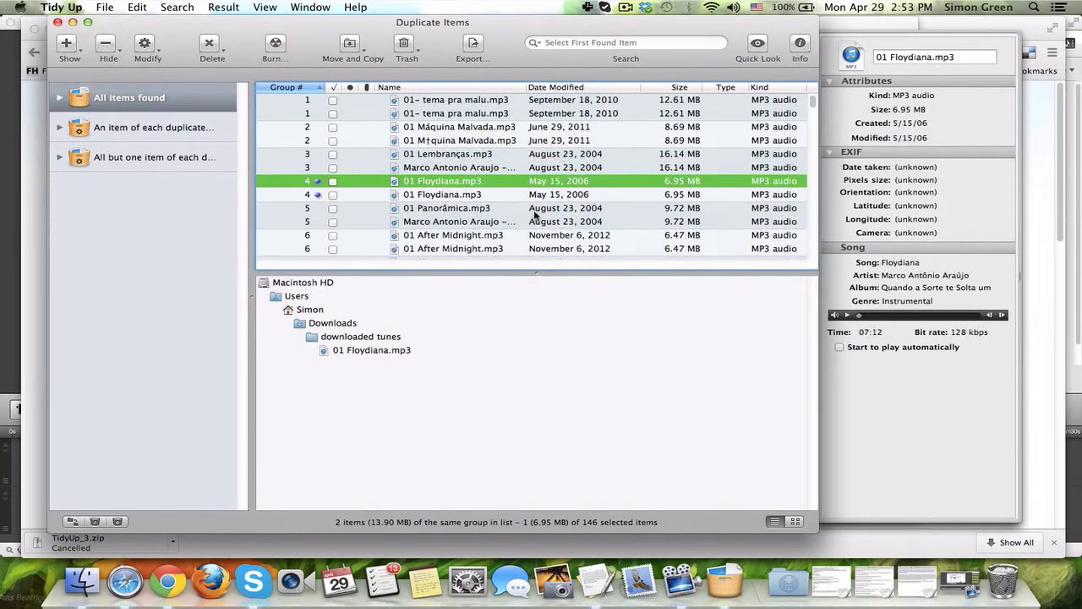
key("Down")
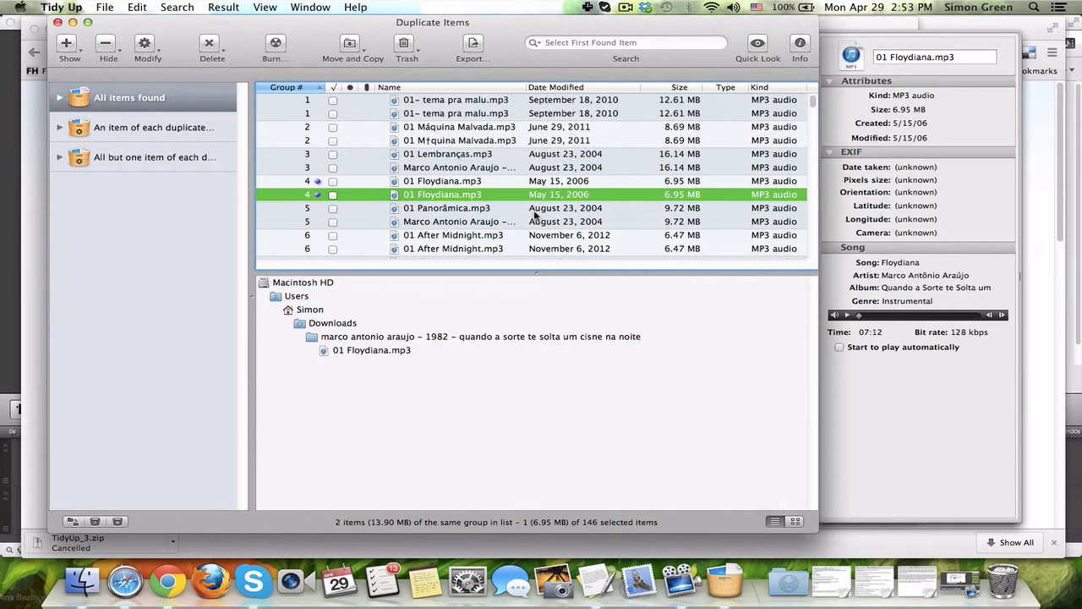
key("Up")
key("Down")
Shrink the path pane and settle on the Floydiana copy in 'downloaded tunes'
left_click_drag(488, 273, 489, 346)
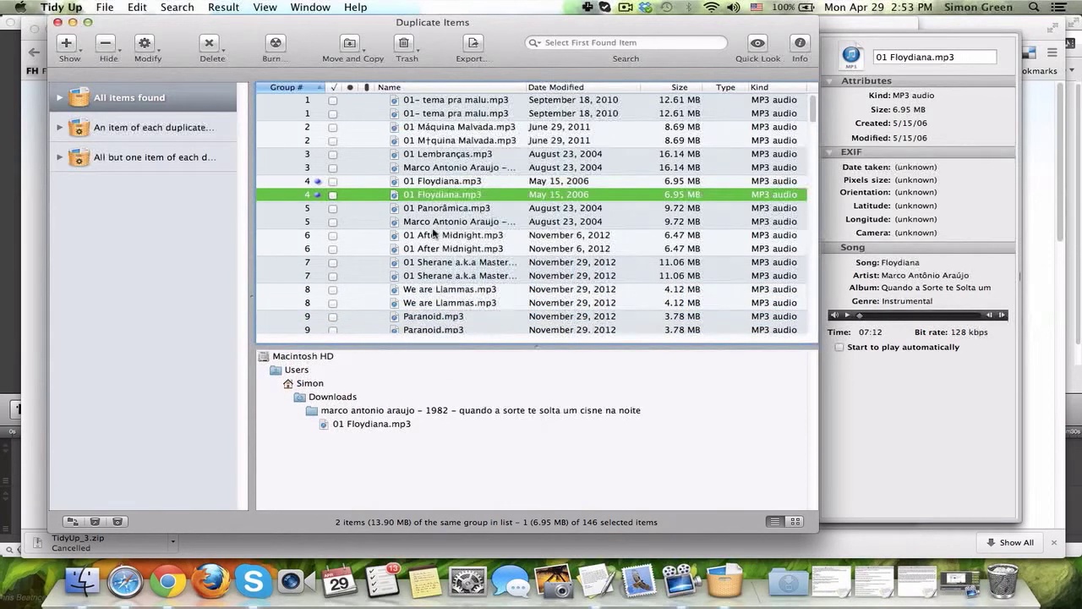
left_click(439, 182)
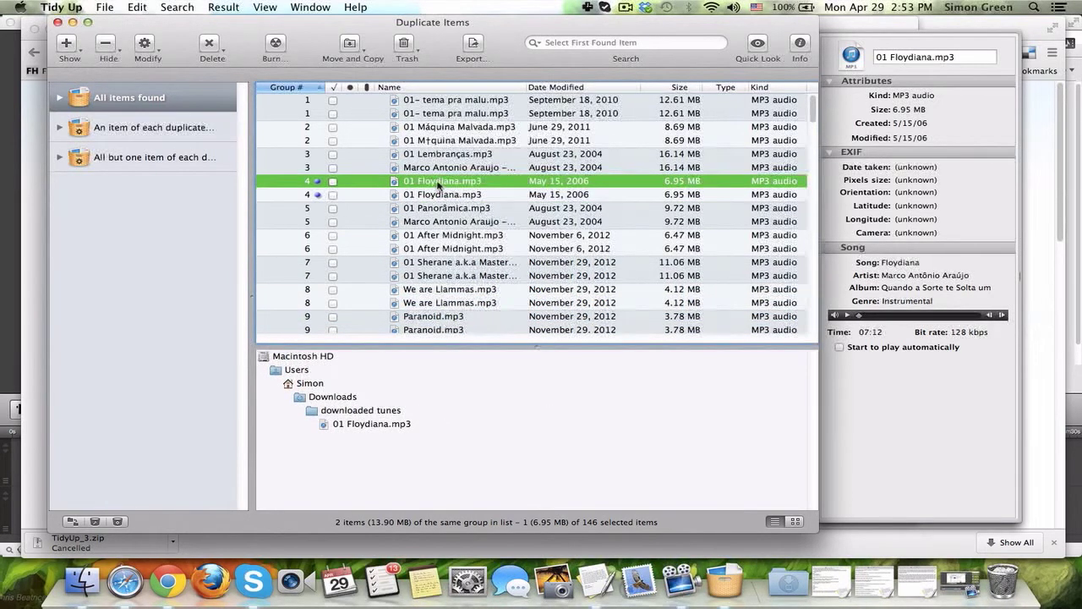
key("Down")
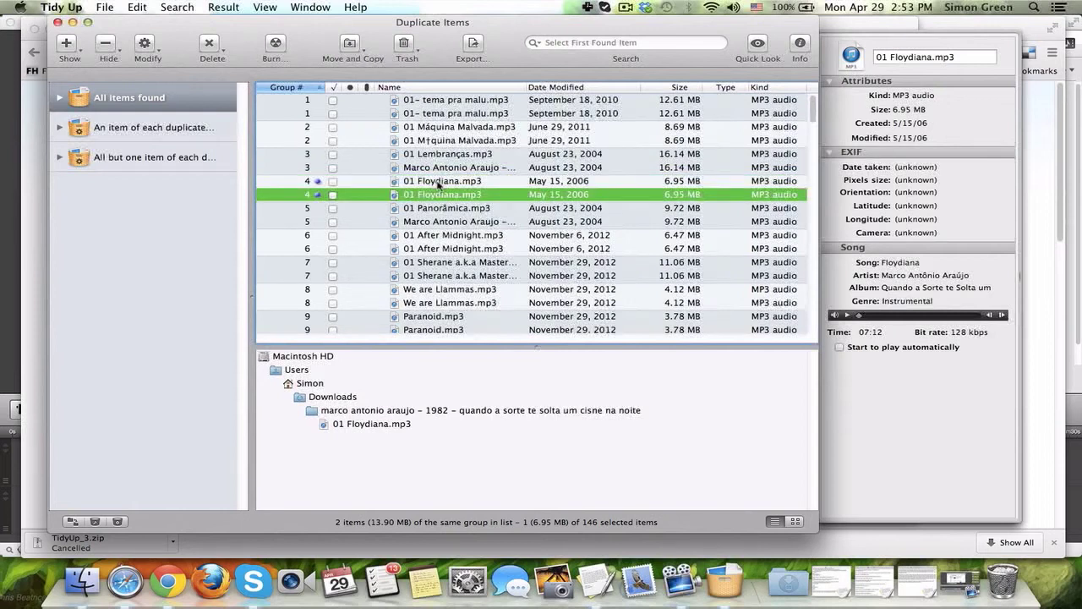
left_click(439, 182)
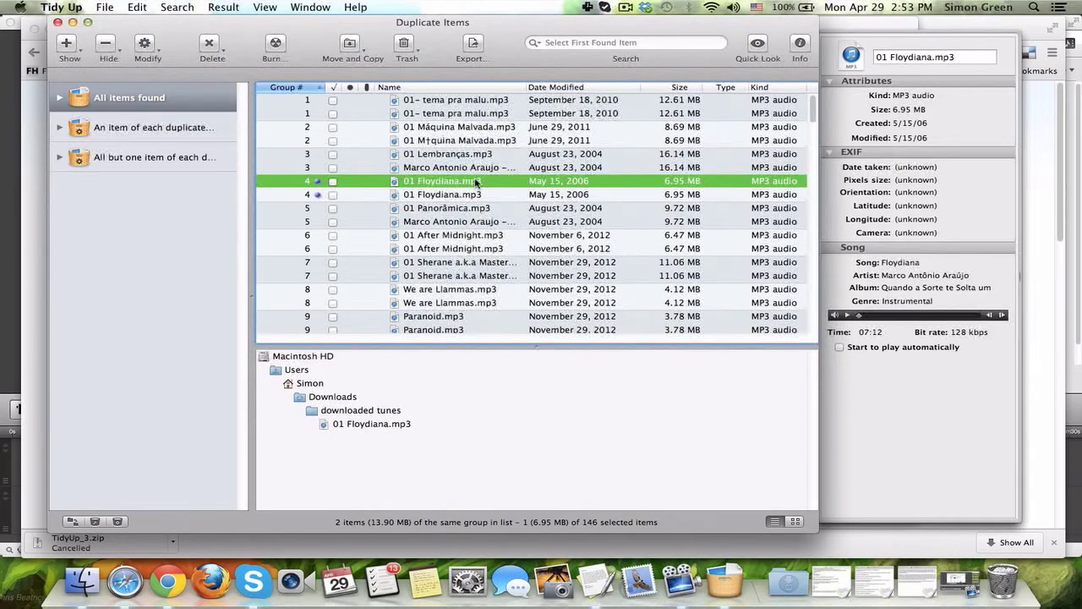
Make a basket from the Floydiana copy's parent folder and select all 73 of its files
right_click(476, 183)
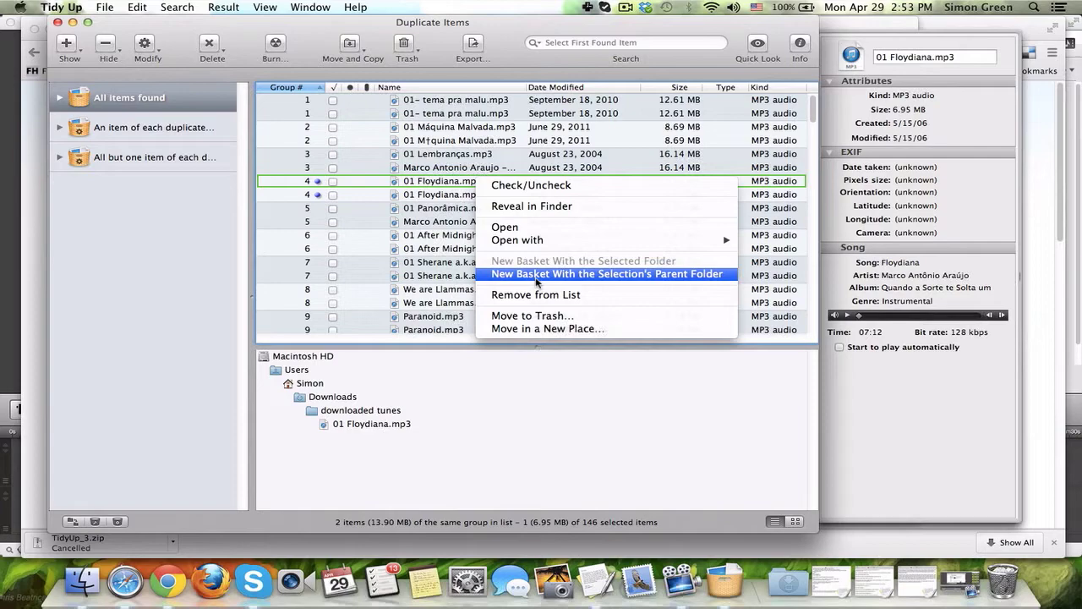
left_click(536, 280)
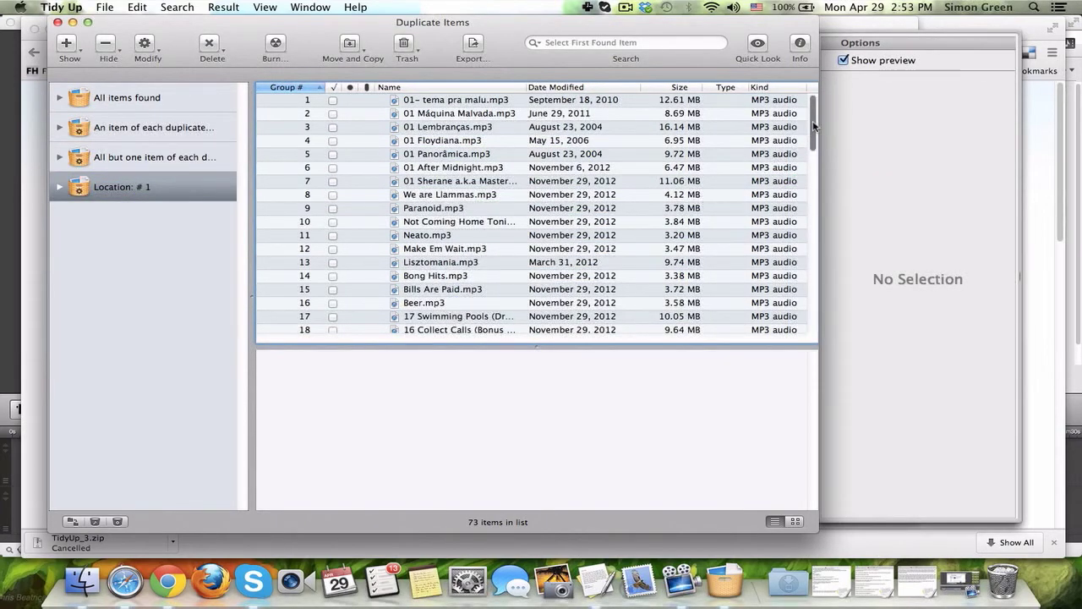
mouse_move(815, 125)
left_mouse_down()
mouse_move(814, 292)
mouse_move(808, 117)
left_mouse_up()
left_click(595, 181)
key("super+a")
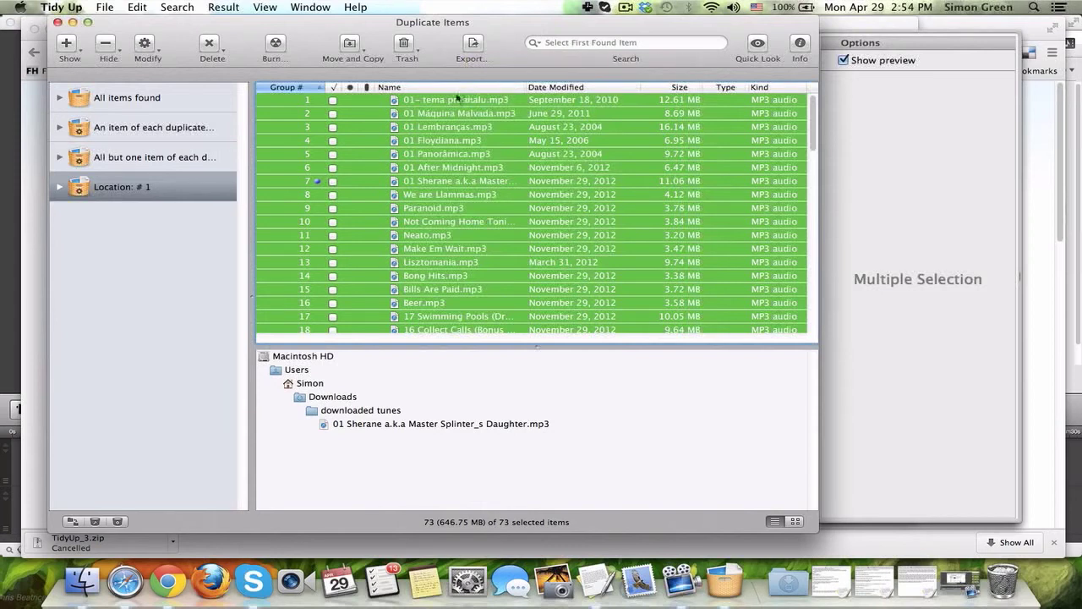
Trash all 73 items in the 'Location: # 1' basket and dismiss the Empty Folders report
left_click(408, 45)
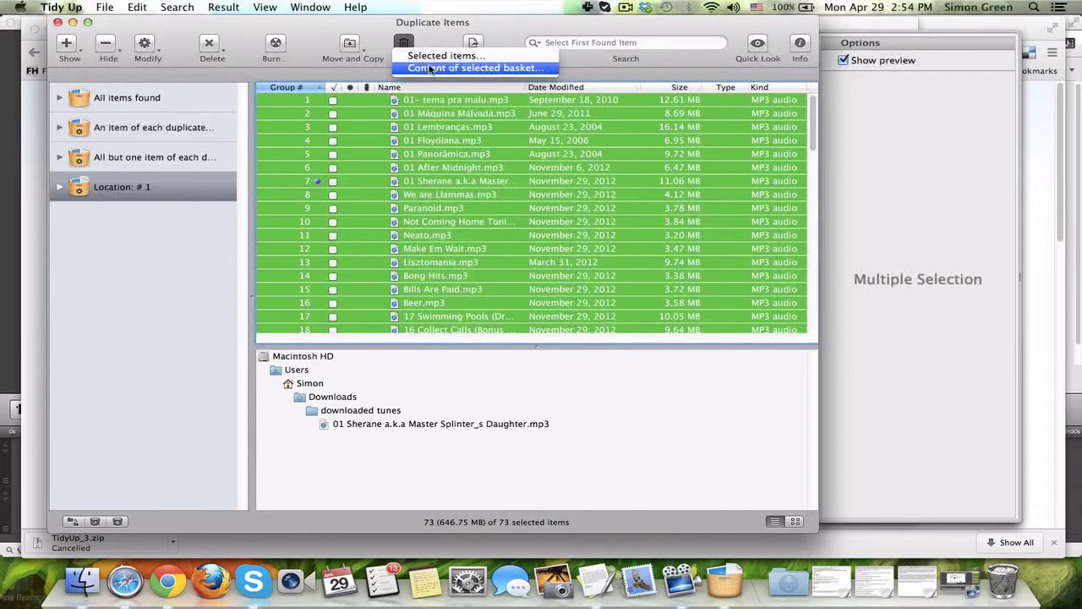
left_click(432, 69)
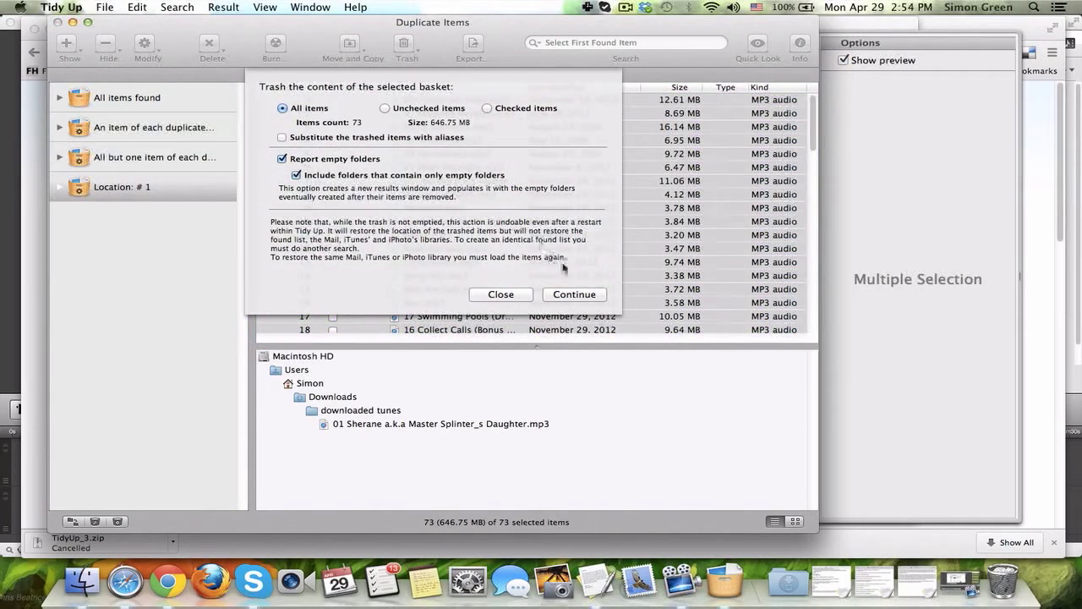
left_click(574, 293)
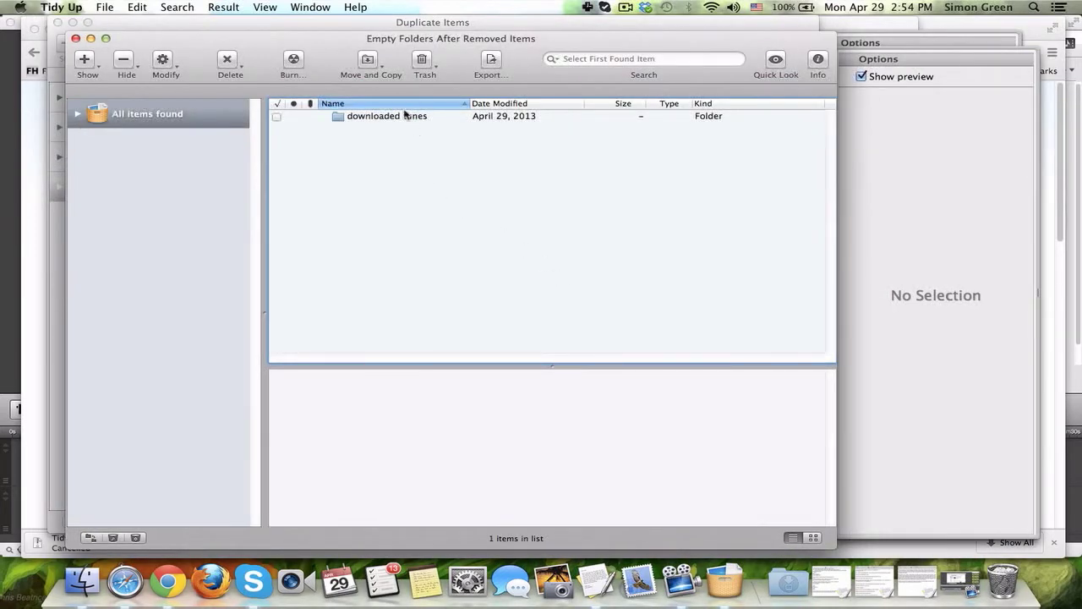
left_click(76, 39)
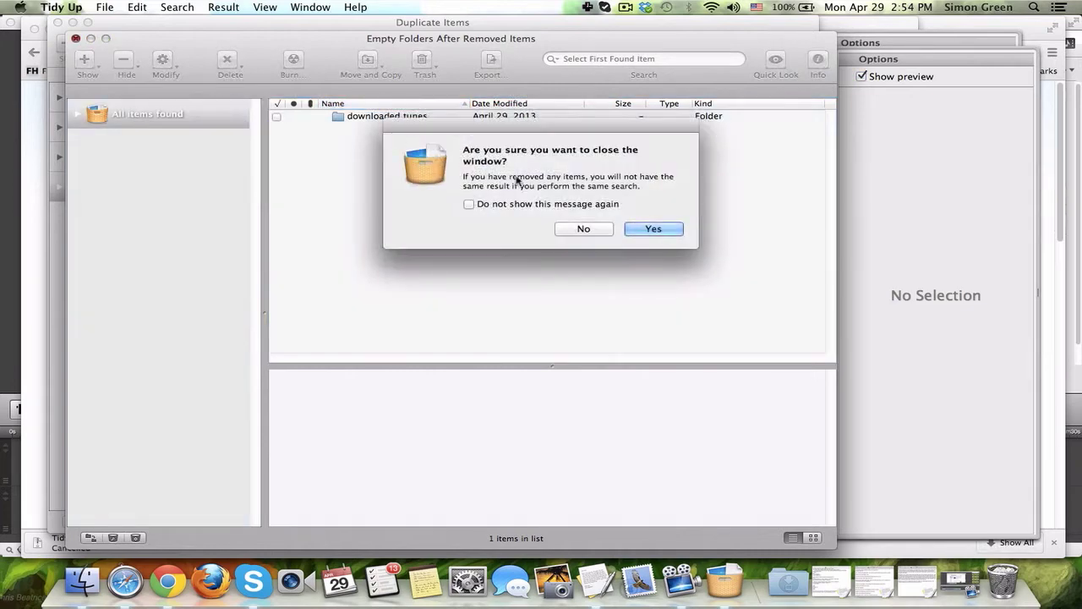
left_click(674, 233)
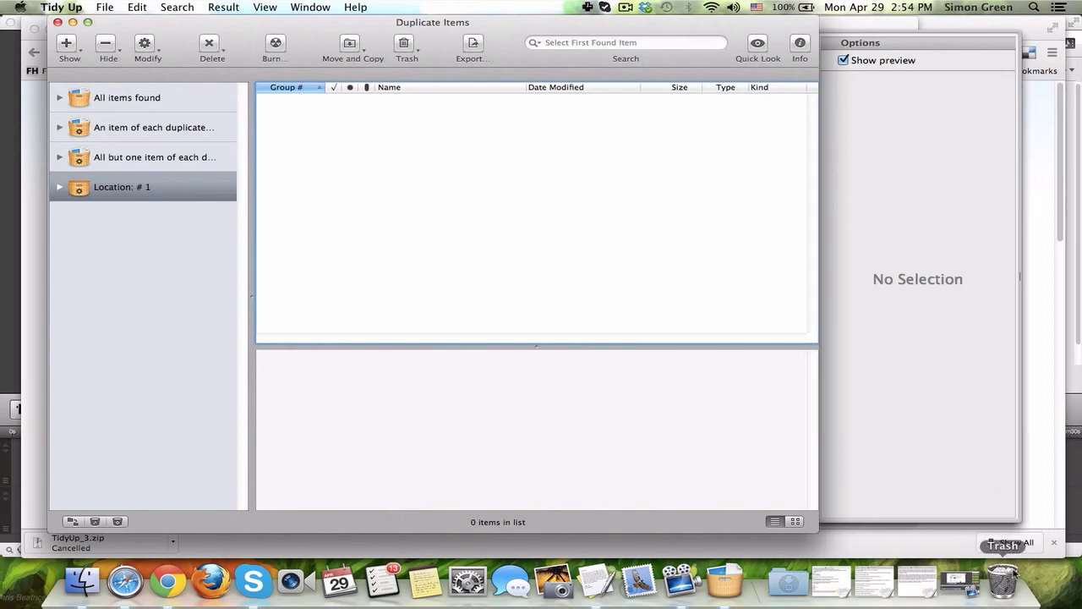
left_click(1011, 575)
scroll(709, 359, "down", 10)
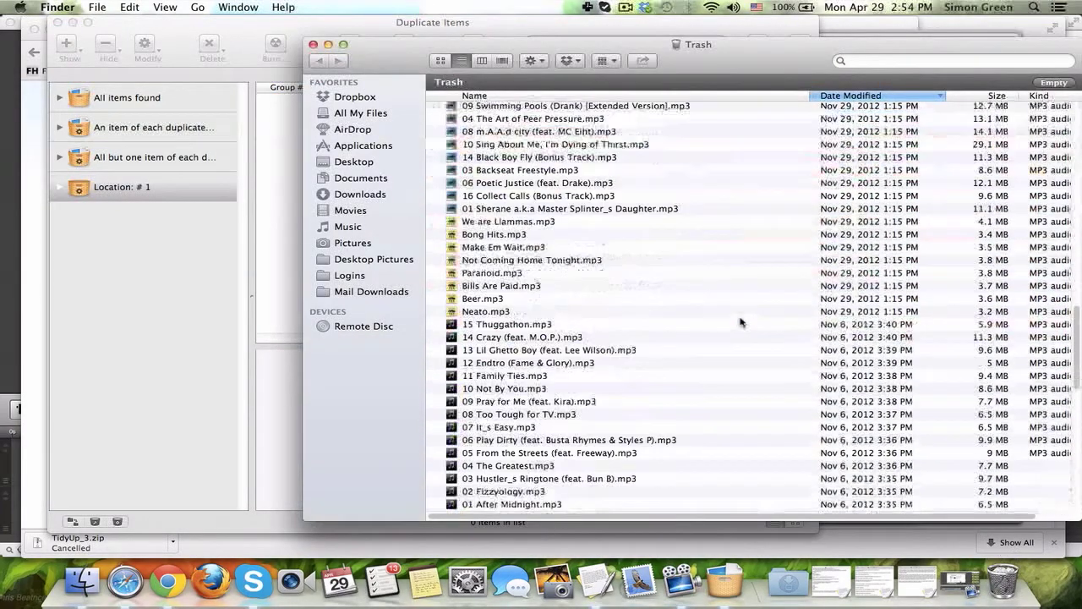
scroll(745, 318, "up", 2)
scroll(706, 279, "up", 3)
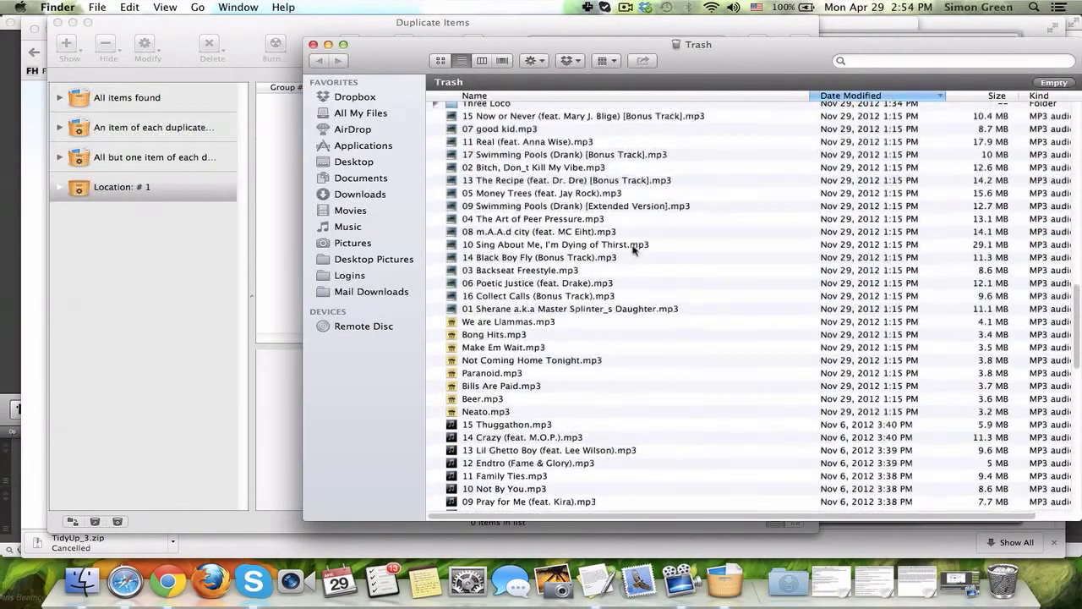
left_click(328, 44)
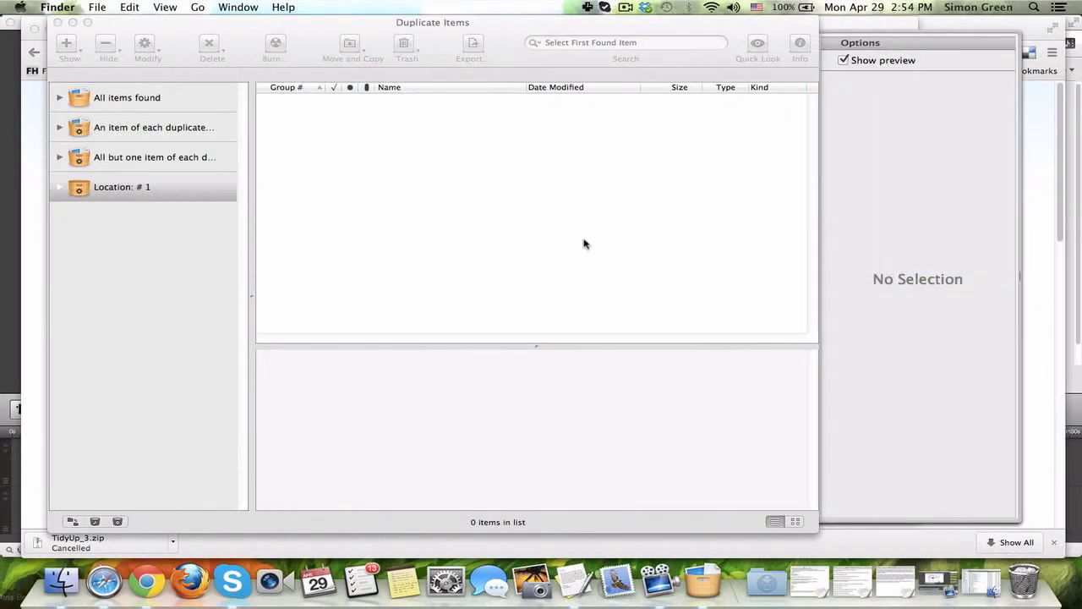